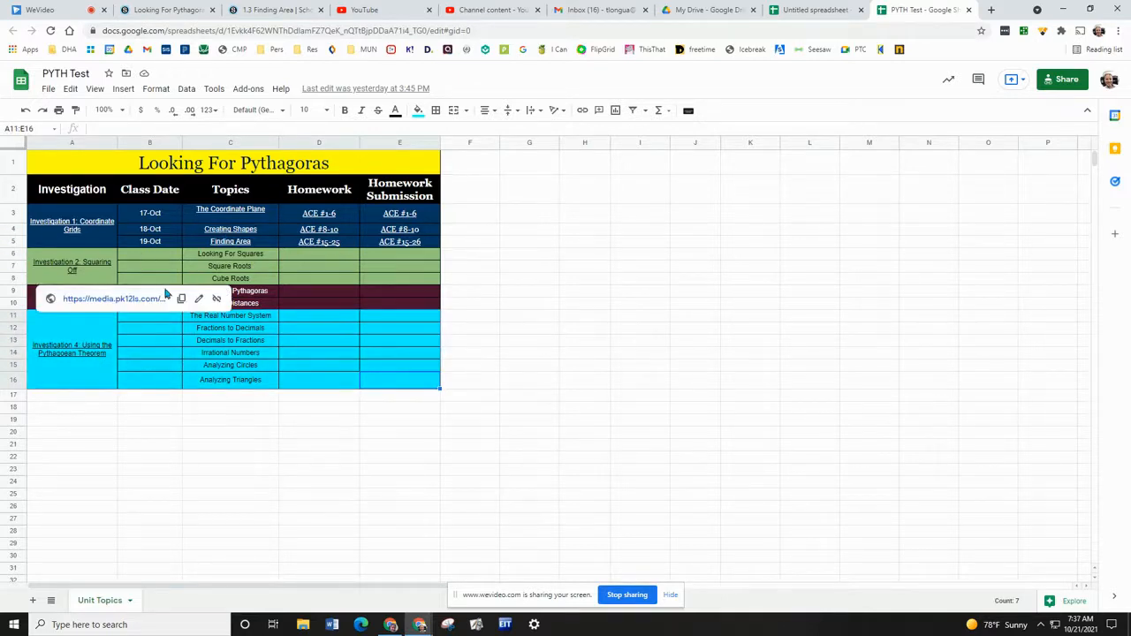
- Look over the title and linked investigation cells of the Looking For Pythagoras unit table
click(526, 317)
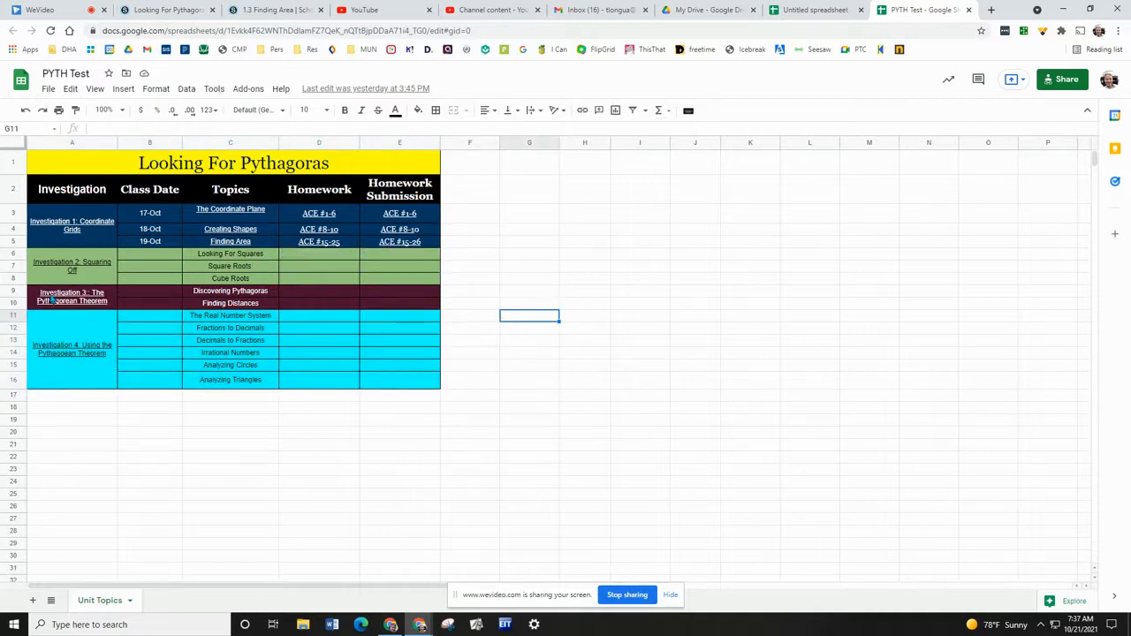
click(47, 162)
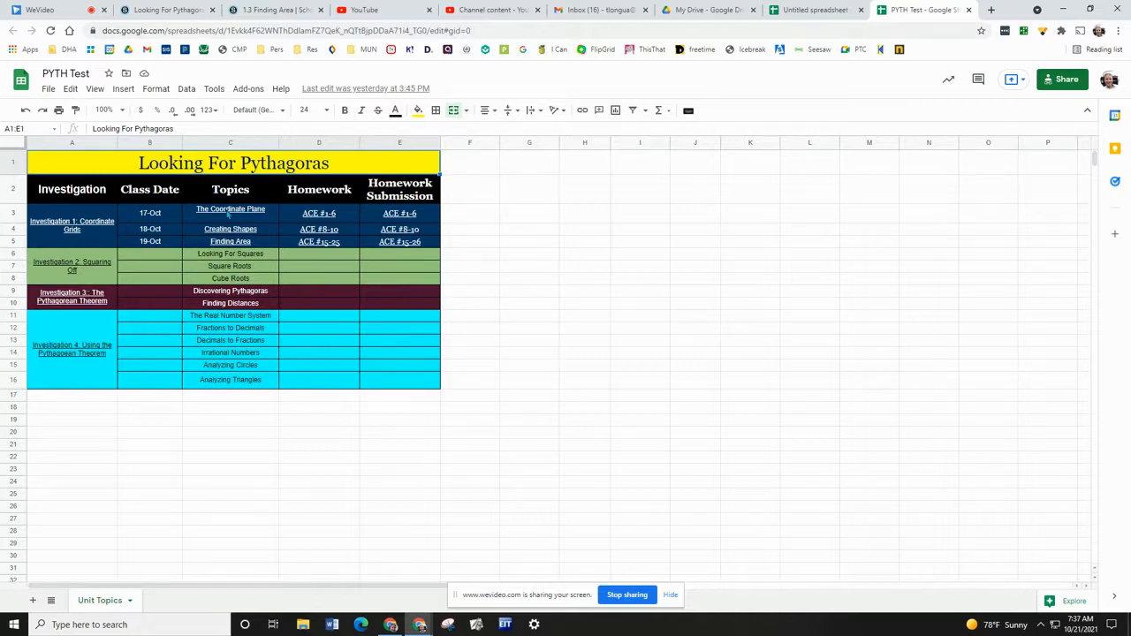
click(103, 216)
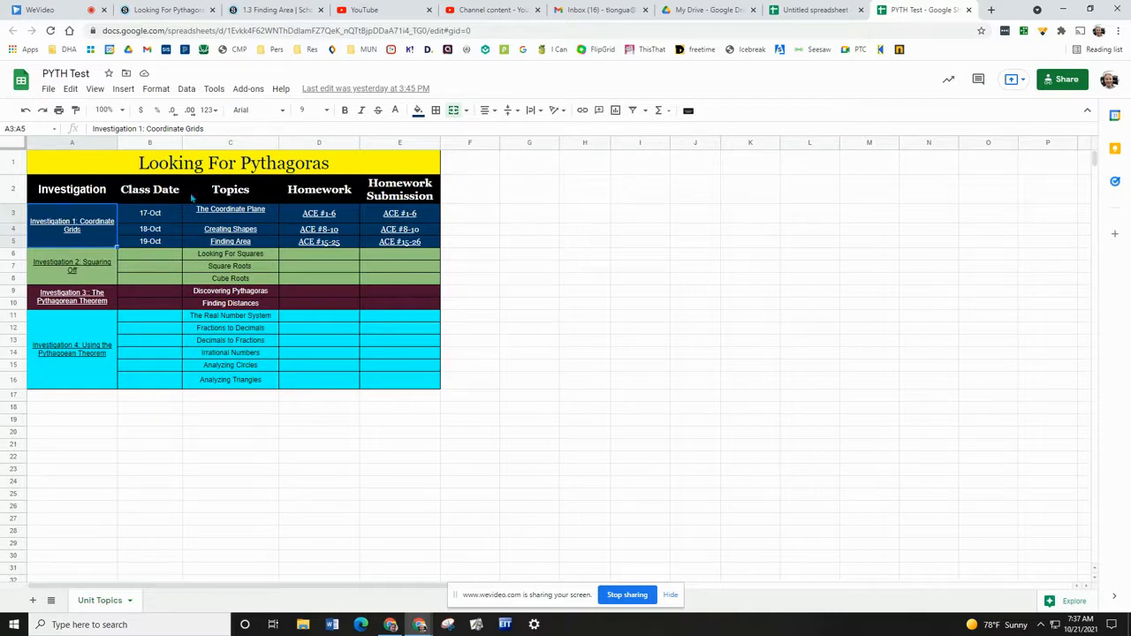
mouse_move(92, 240)
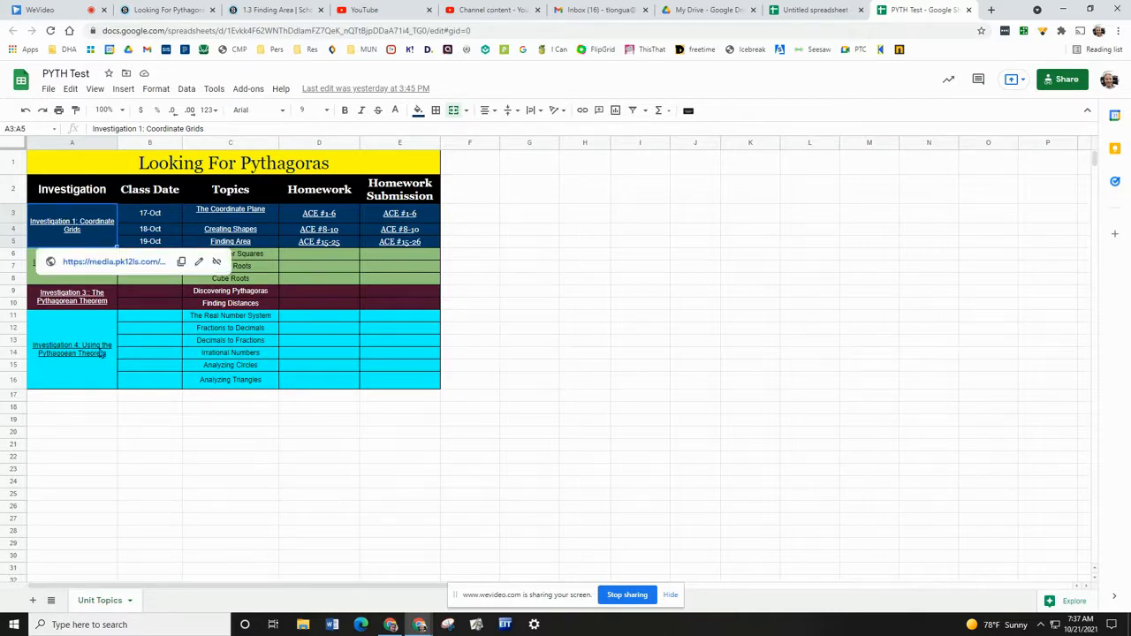
click(88, 377)
click(112, 296)
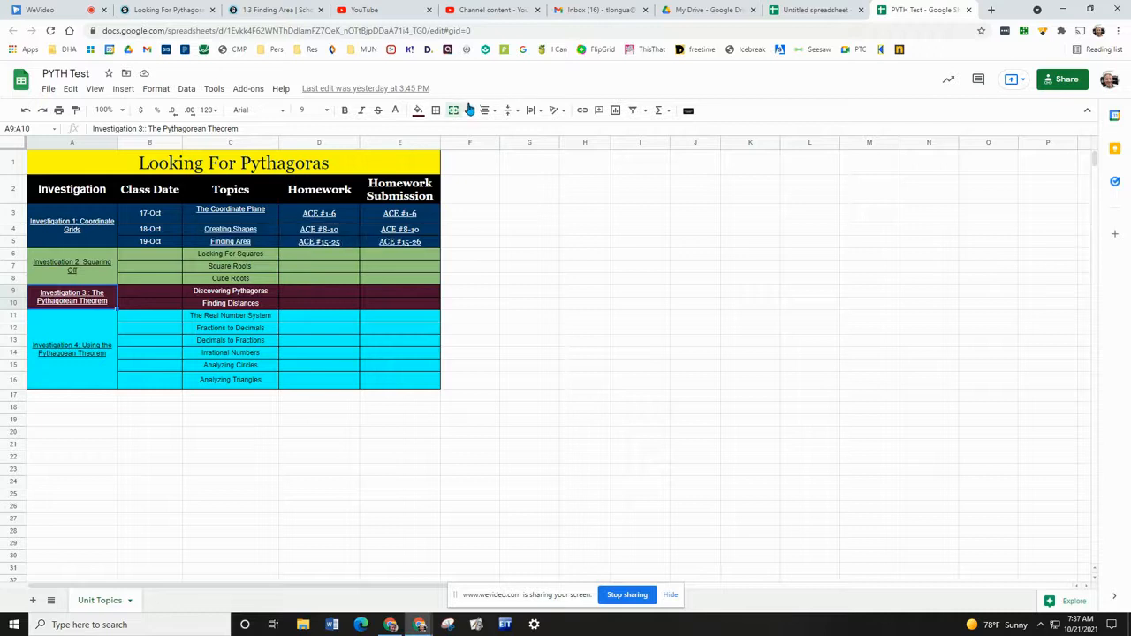
- Examine the embedded unit table on the Looking For Pythagoras Home page in Schoology and the linked 1.3 Finding Area page
click(165, 13)
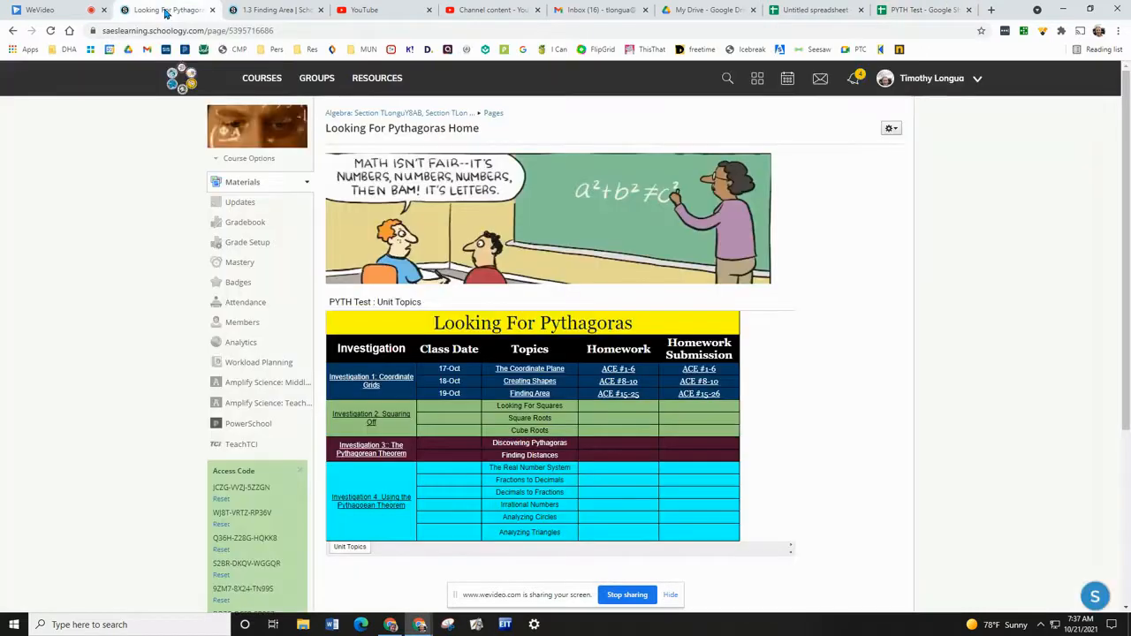
scroll(754, 455, down, 2)
scroll(757, 457, up, 3)
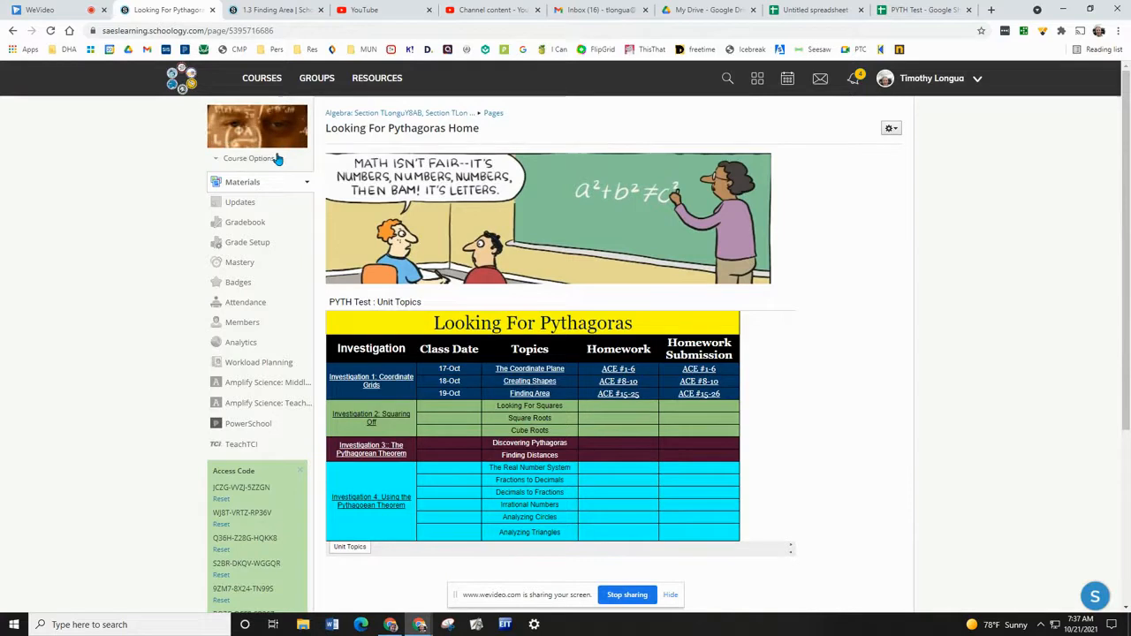
click(303, 10)
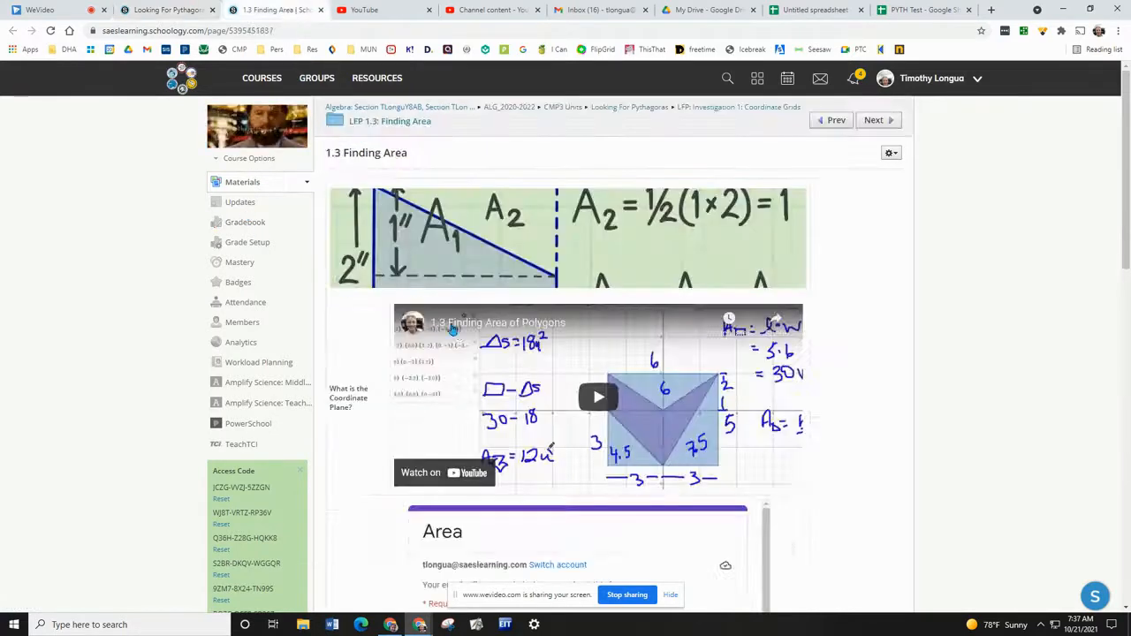
- Start a new page in the Algebra course materials, titled with the teacher's surname followed by "Week at a Glance"
click(161, 13)
click(254, 186)
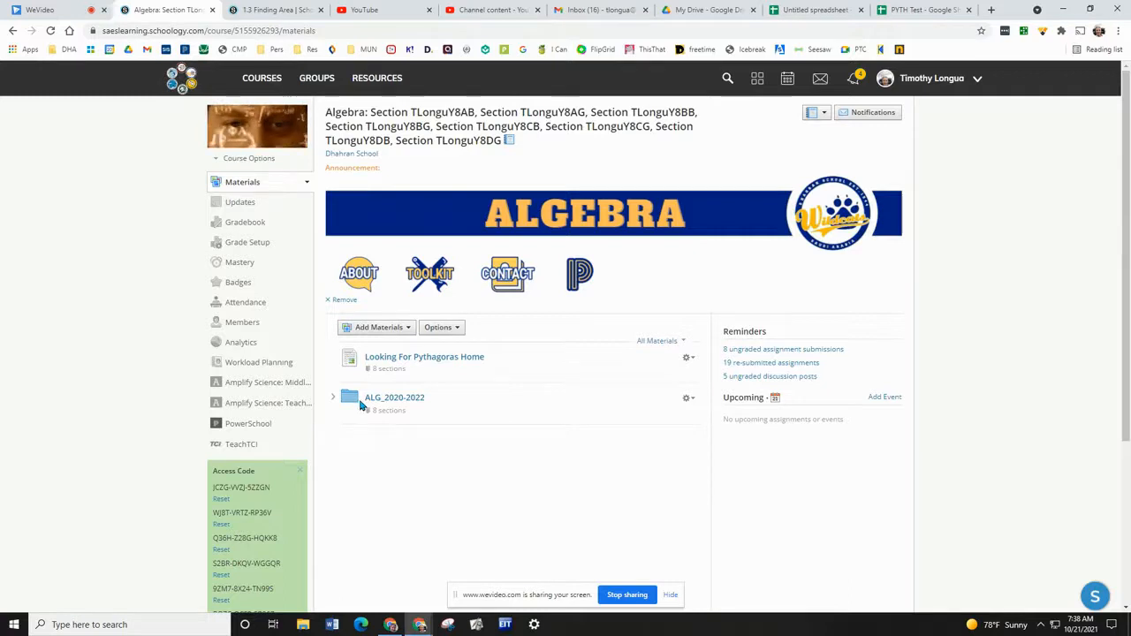
click(392, 328)
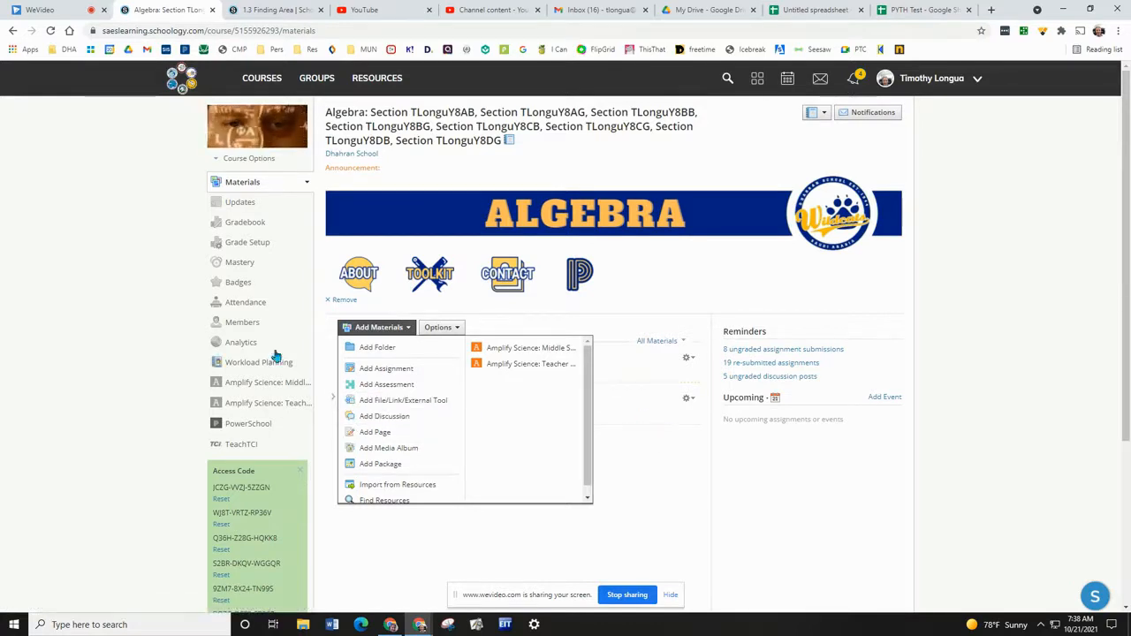
click(371, 432)
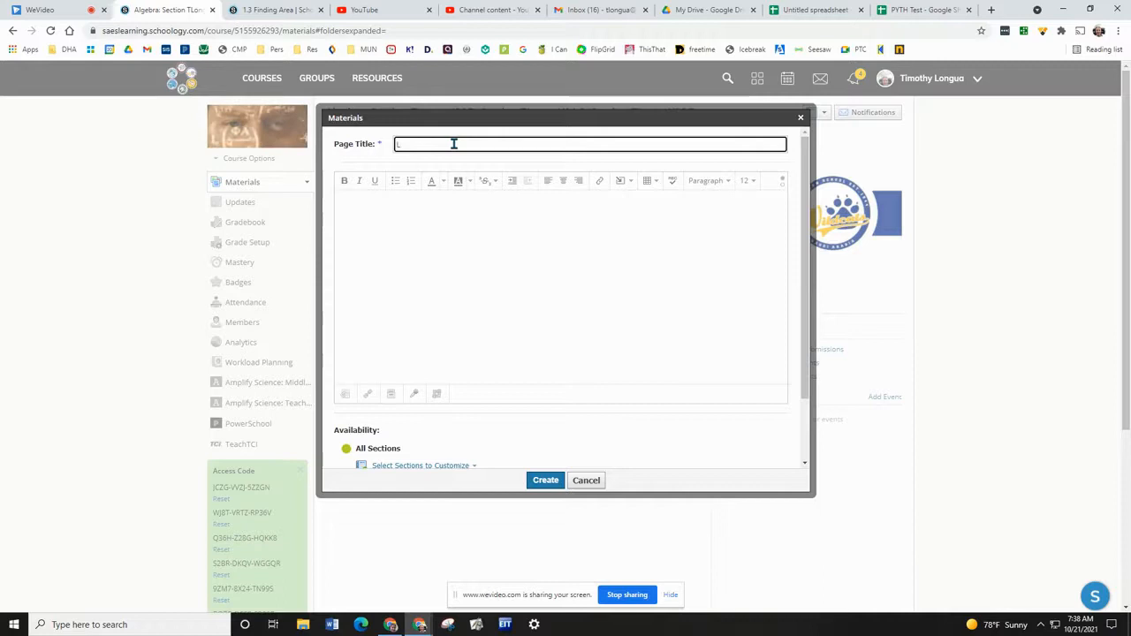
text(gu)
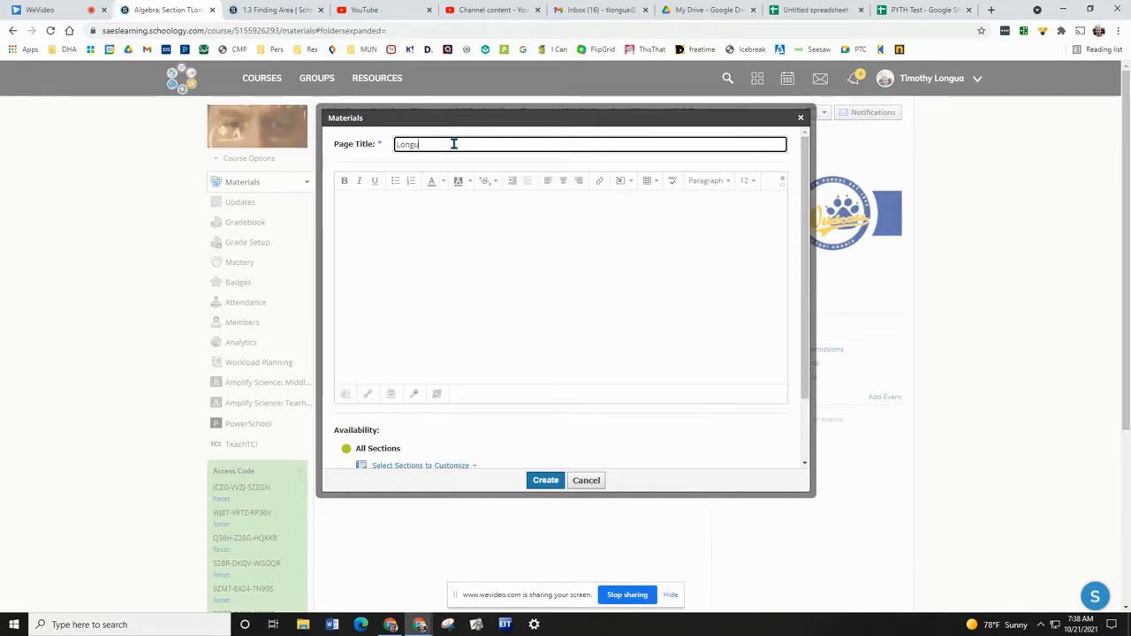
text(a Week at a Glance)
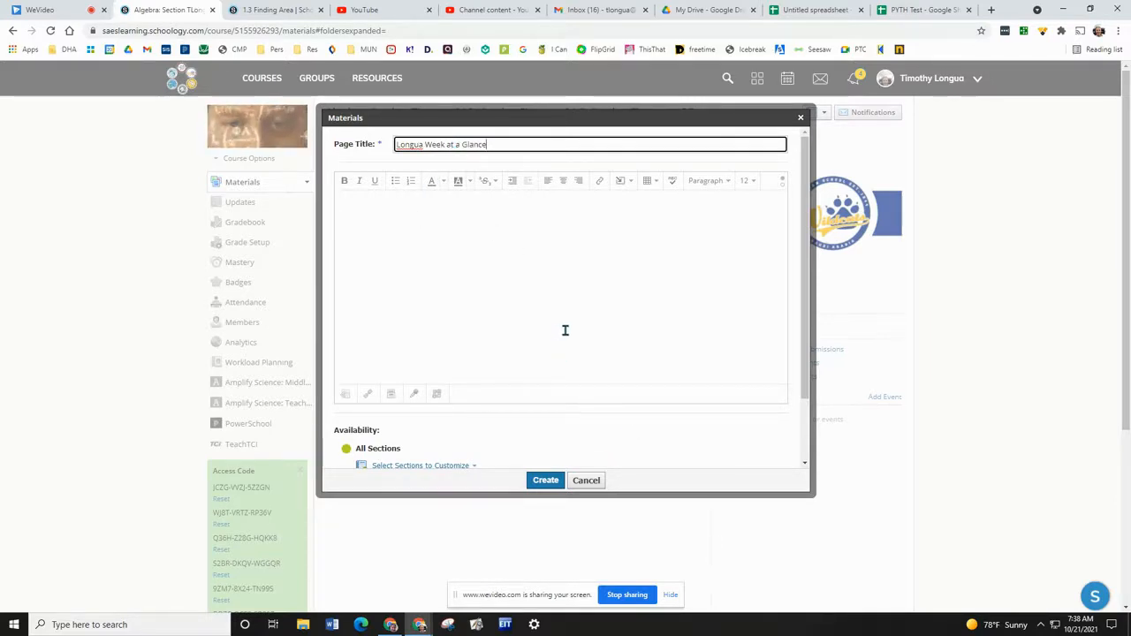
scroll(565, 330, down, 3)
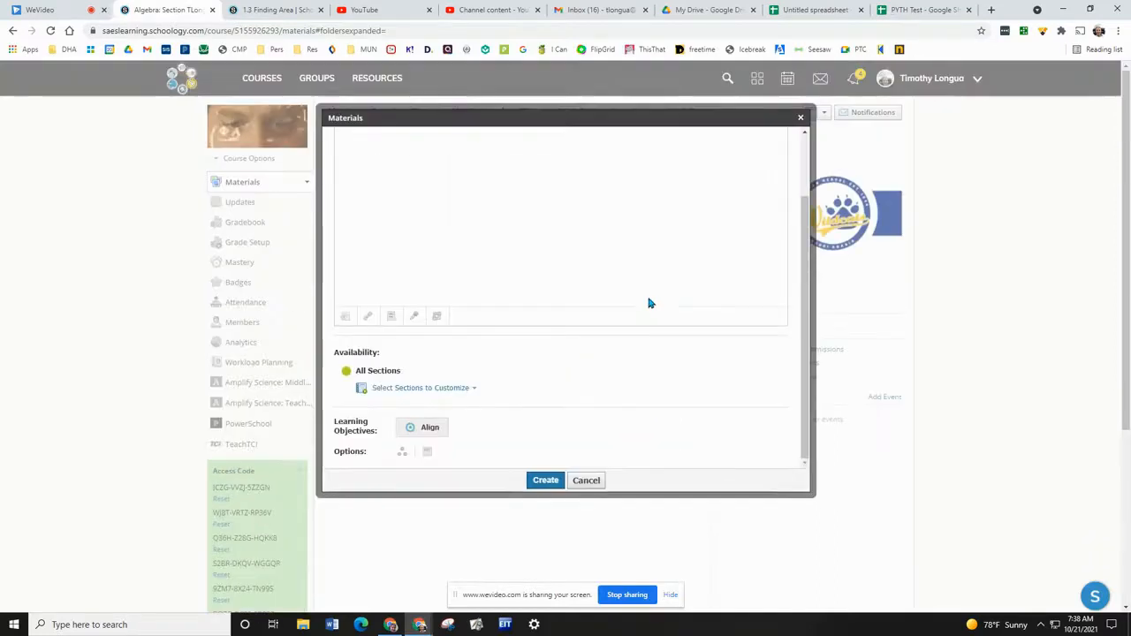
scroll(648, 303, up, 3)
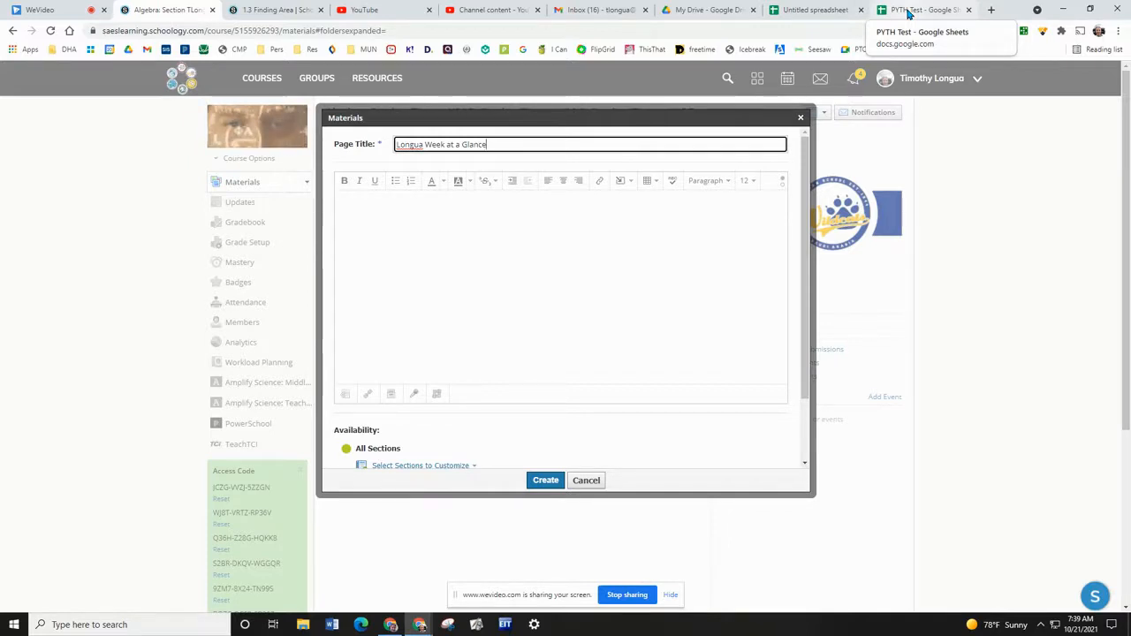
- Switch to the PYTH Test spreadsheet and copy its publish-to-web embed code for the entire document
click(909, 13)
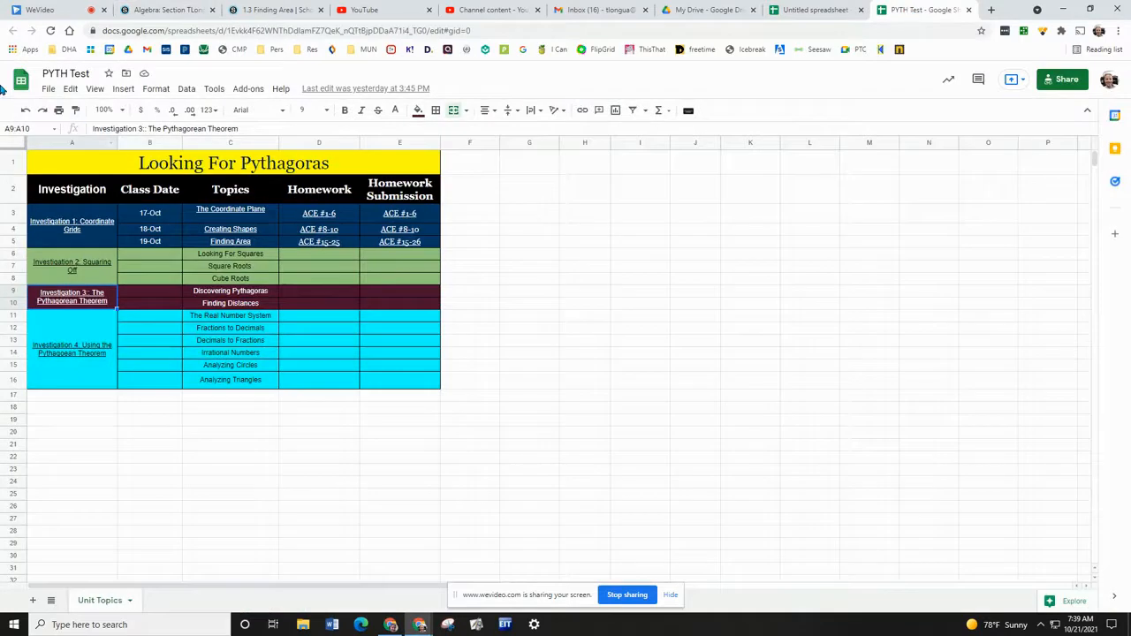
click(48, 89)
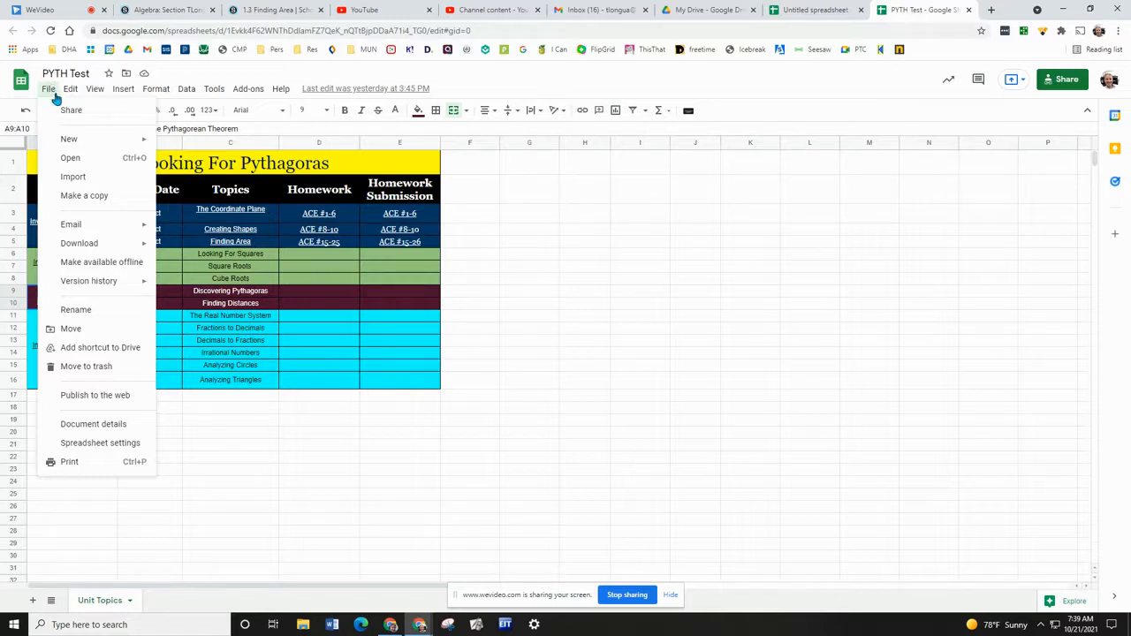
click(98, 395)
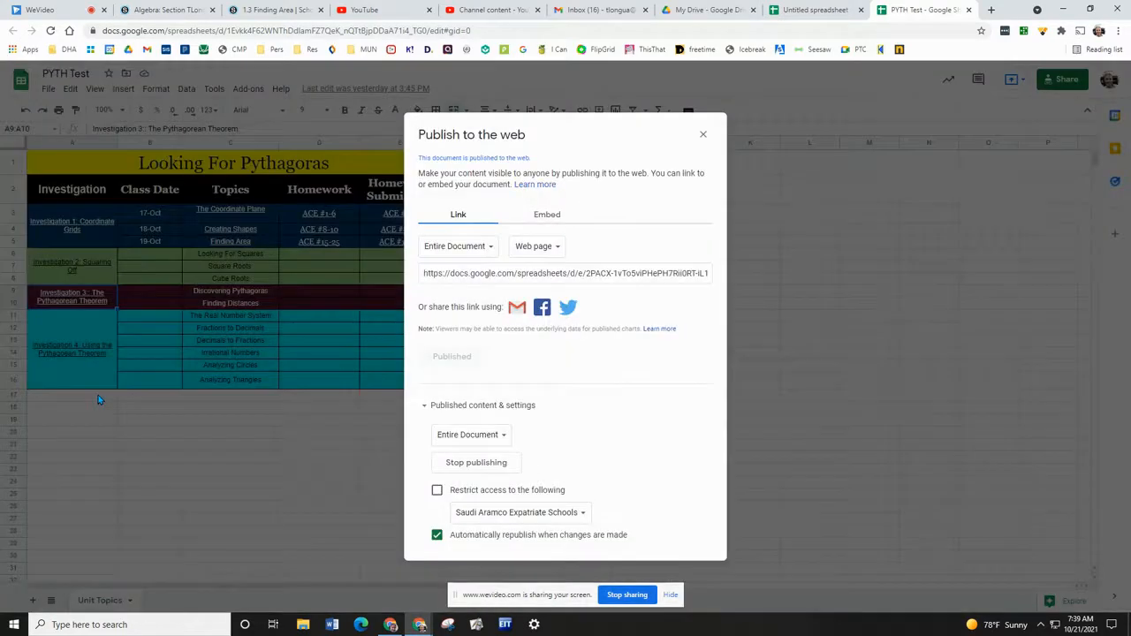
click(554, 220)
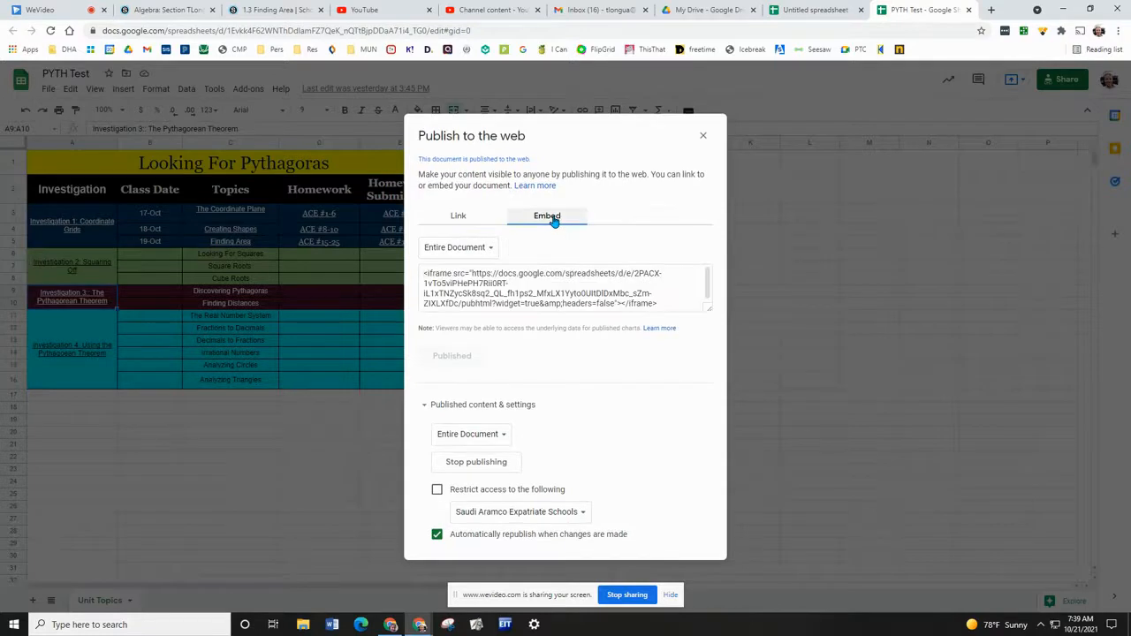
click(640, 292)
click(627, 301)
right_click(642, 309)
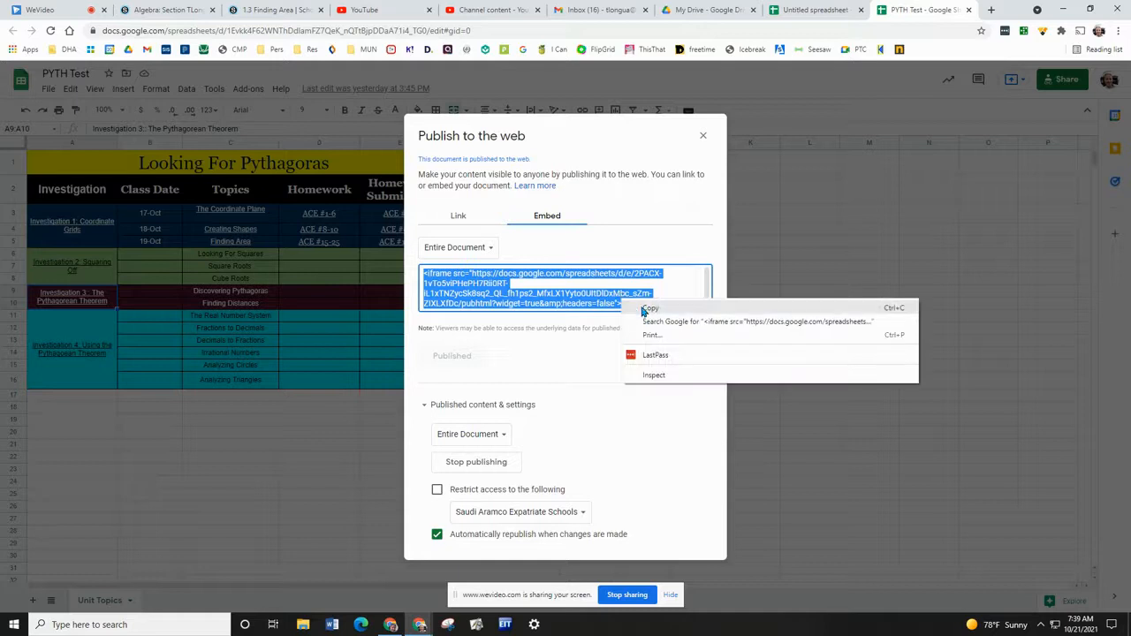
click(646, 308)
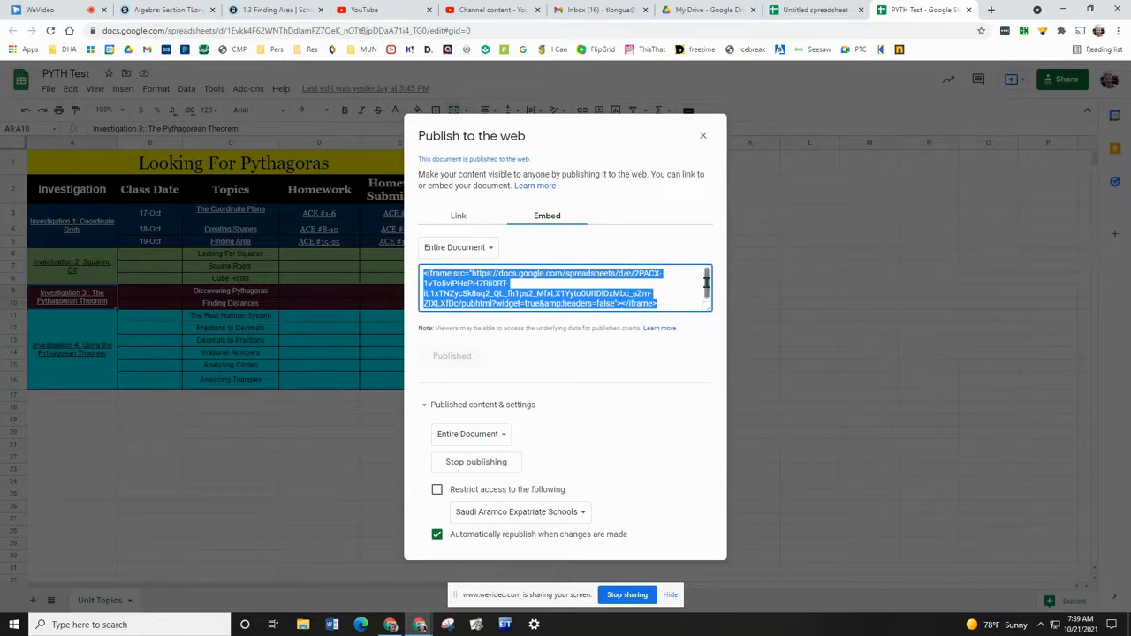
drag(709, 283, 707, 297)
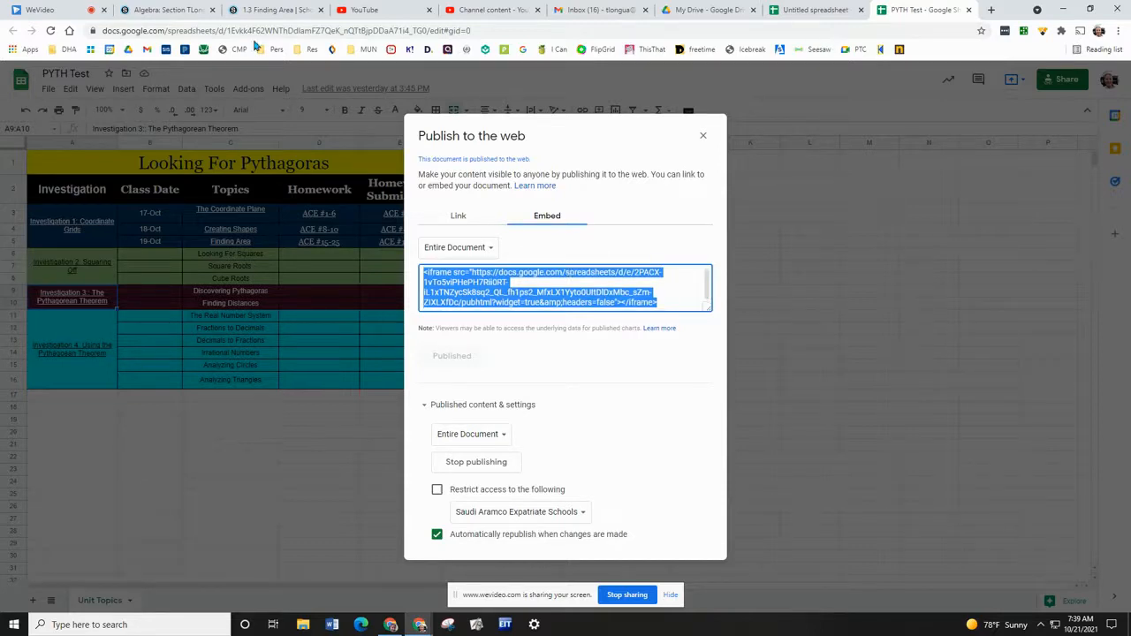
- Back in Schoology, paste the iframe code into the new page's HTML source and create the page
click(228, 9)
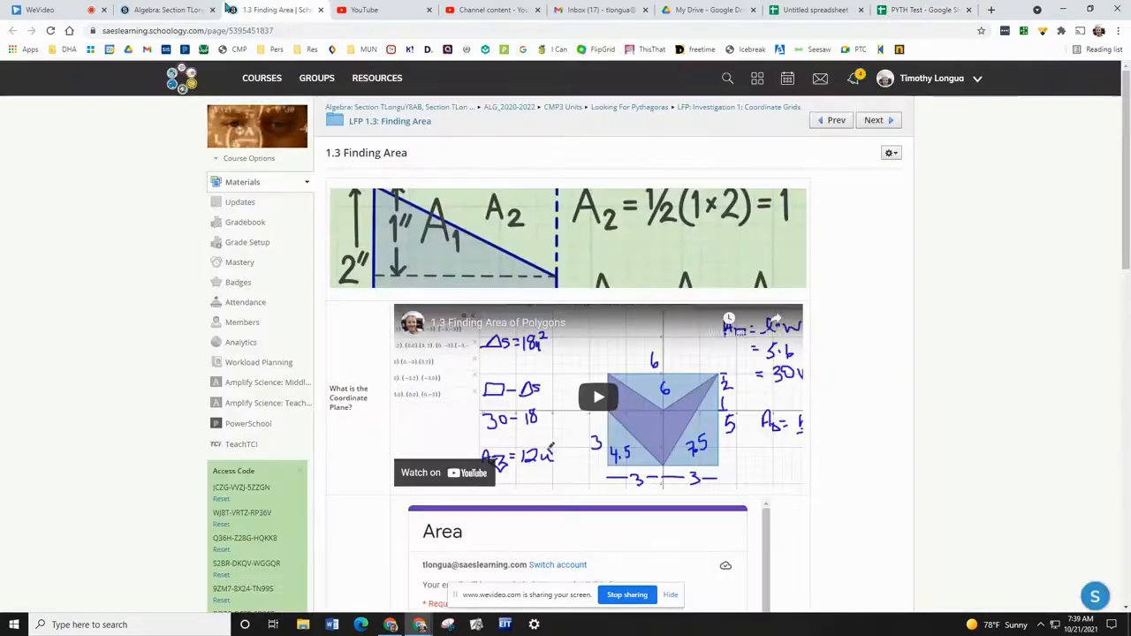
click(168, 9)
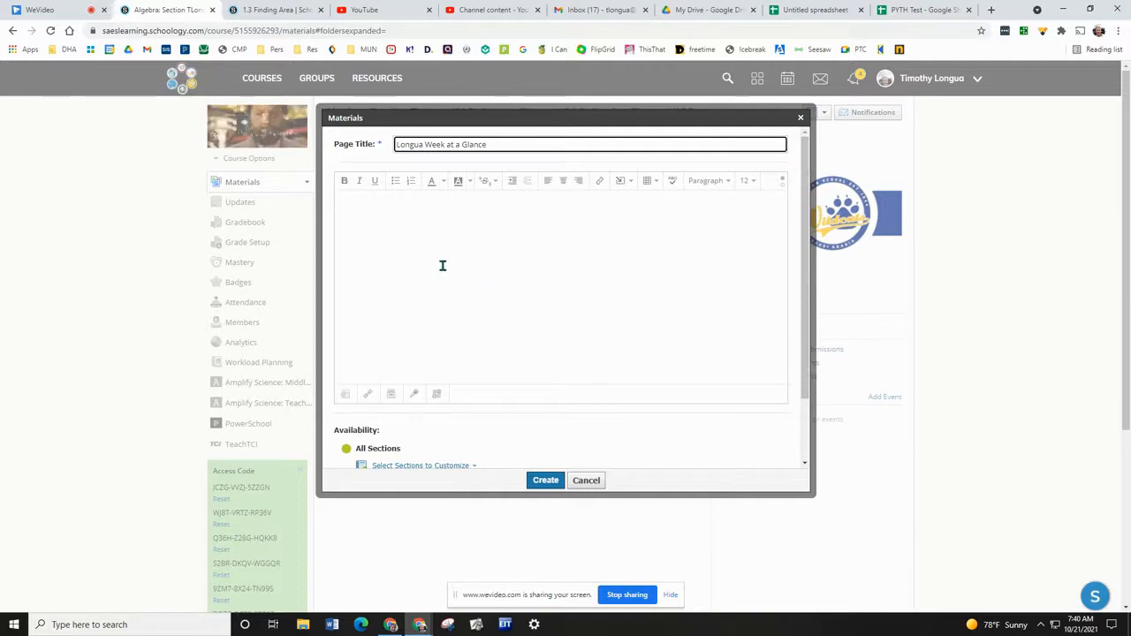
click(782, 187)
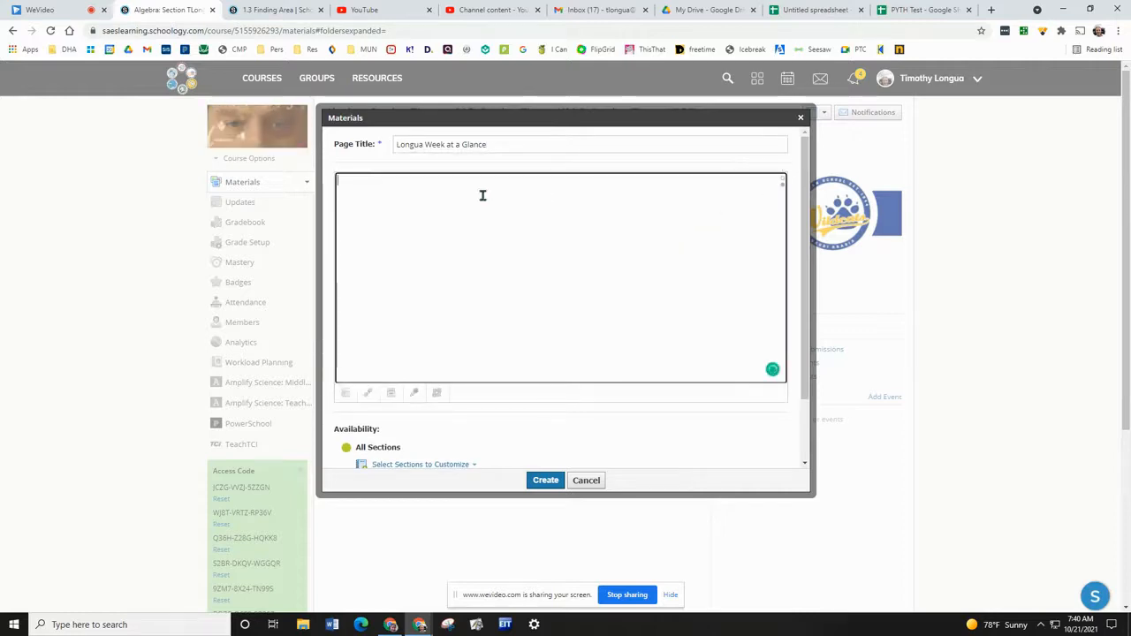
right_click(372, 190)
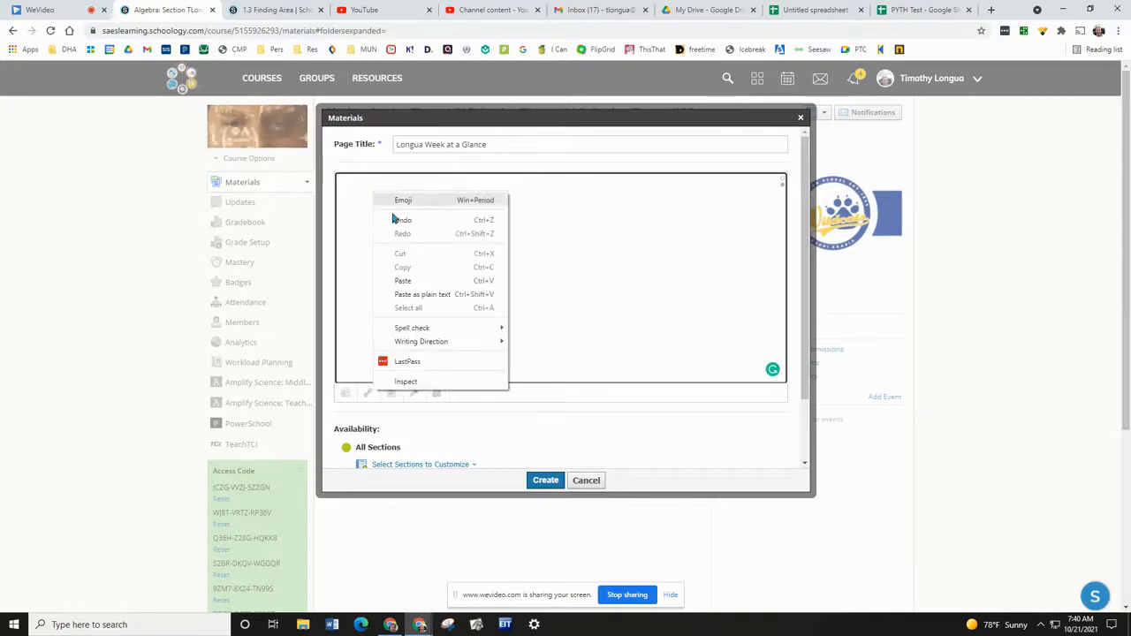
click(404, 282)
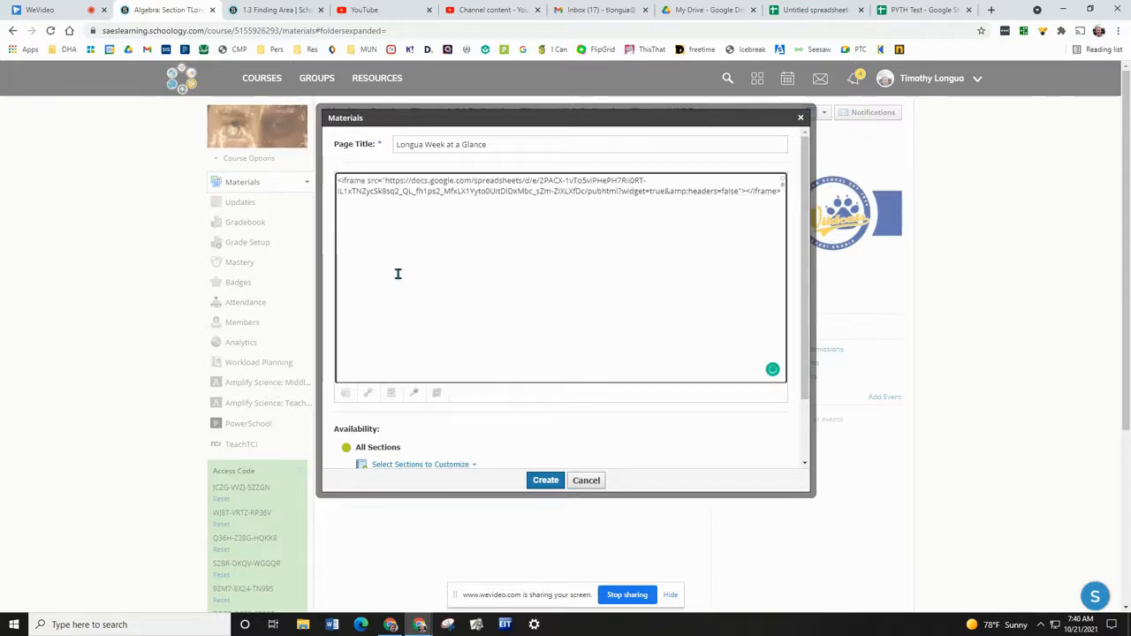
click(543, 482)
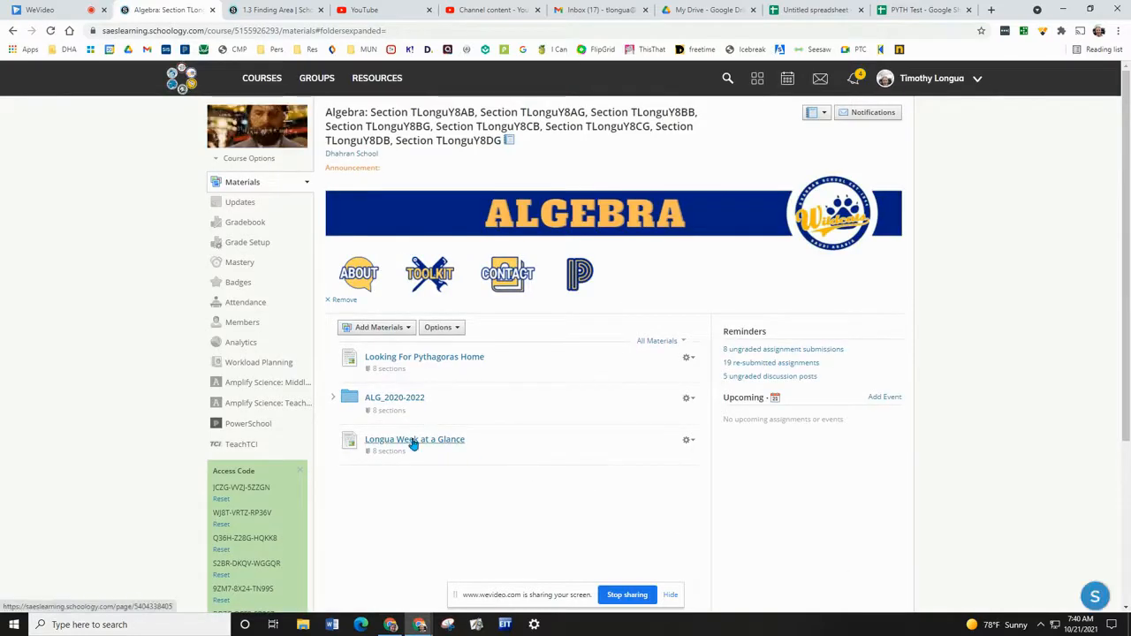
- Edit the new Week at a Glance page, enlarging the embedded spreadsheet frame to roughly the editor's full width and making it taller, and save the changes
click(413, 444)
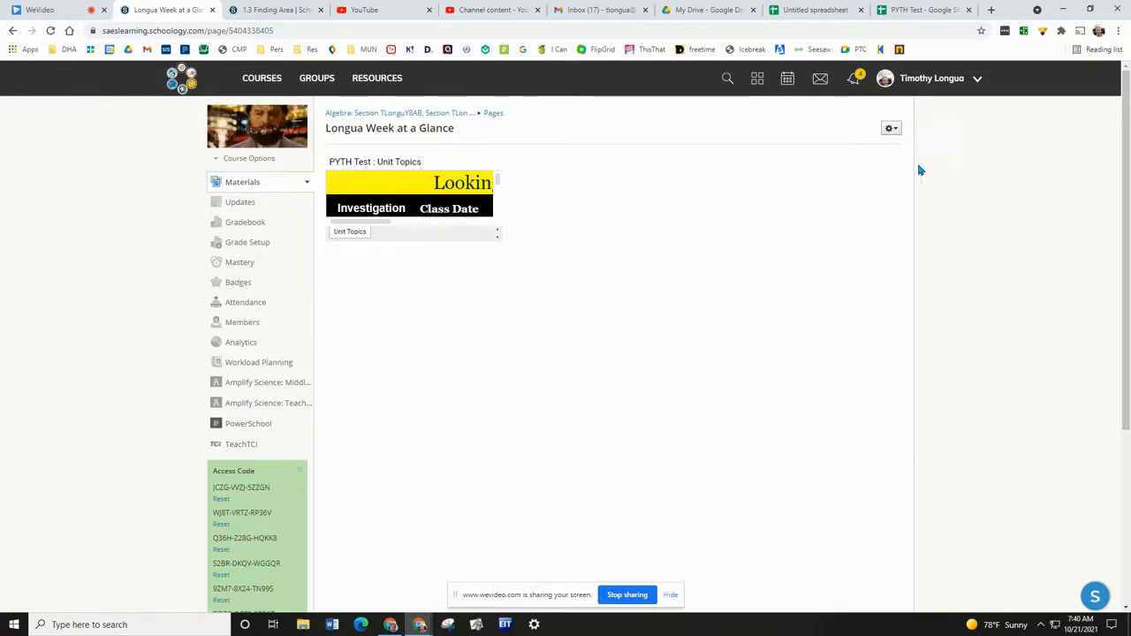
click(888, 132)
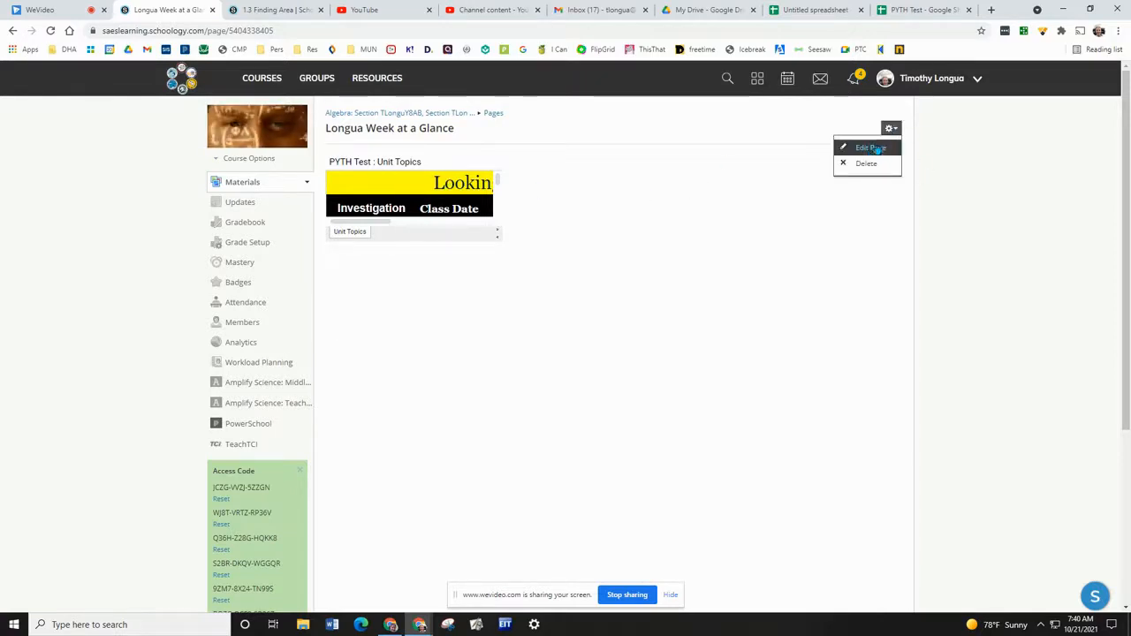
click(867, 151)
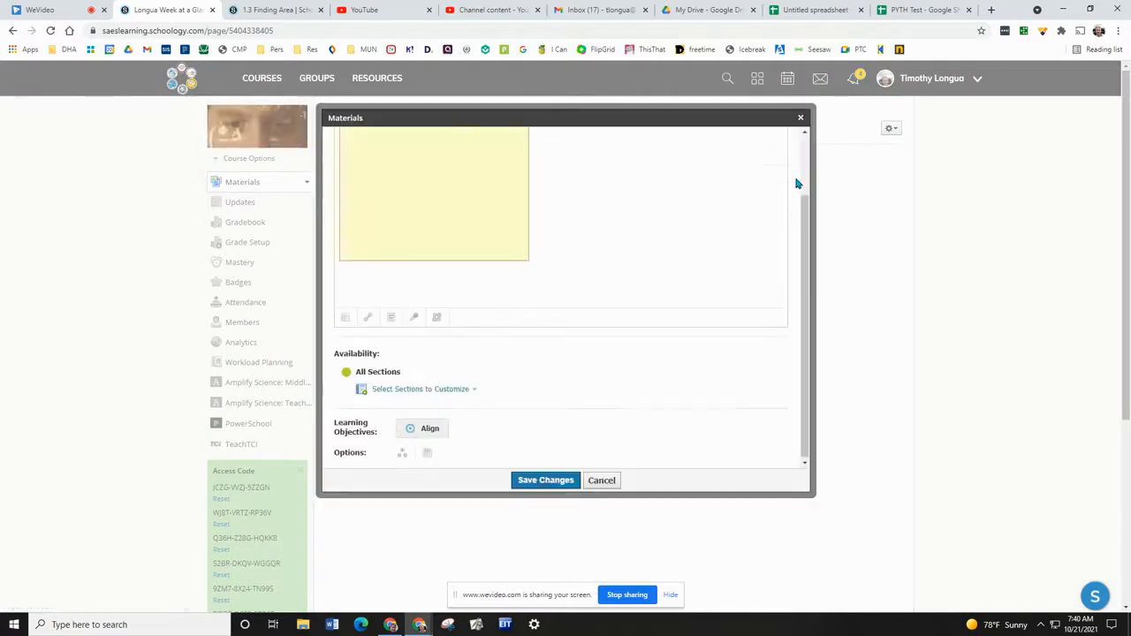
click(524, 263)
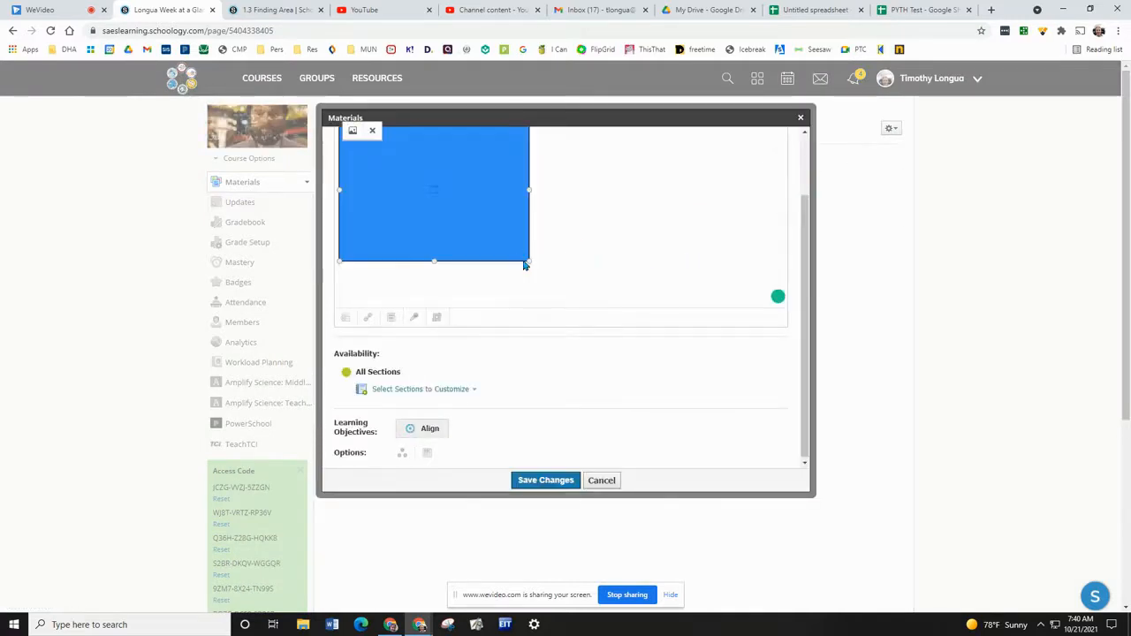
drag(529, 262, 712, 318)
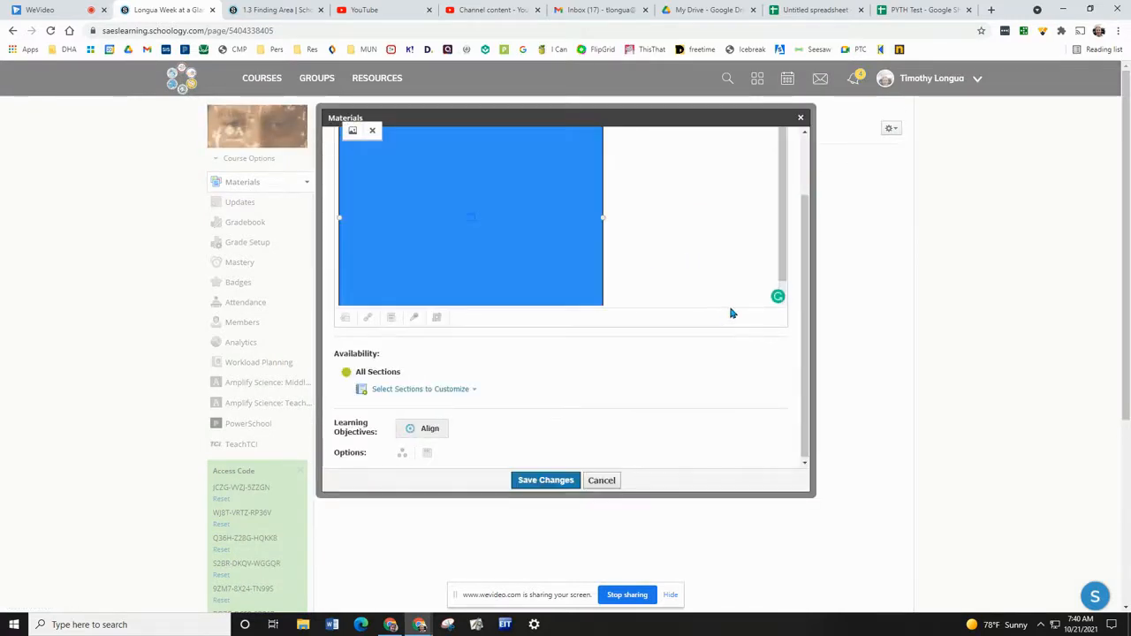
scroll(730, 310, up, 2)
drag(602, 292, 791, 306)
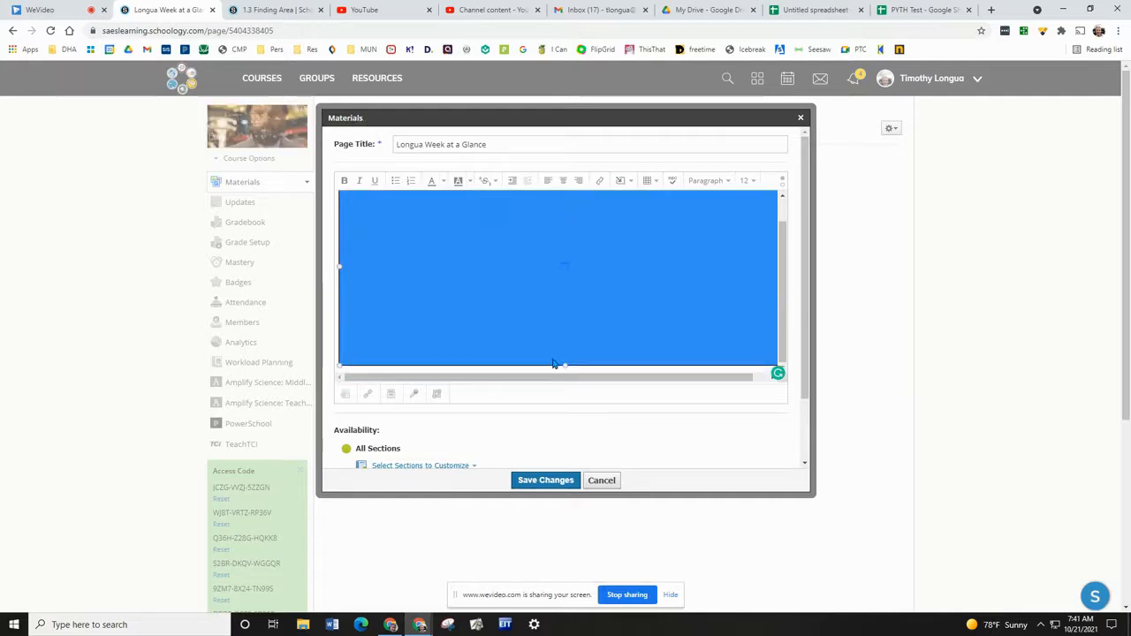
drag(565, 364, 563, 419)
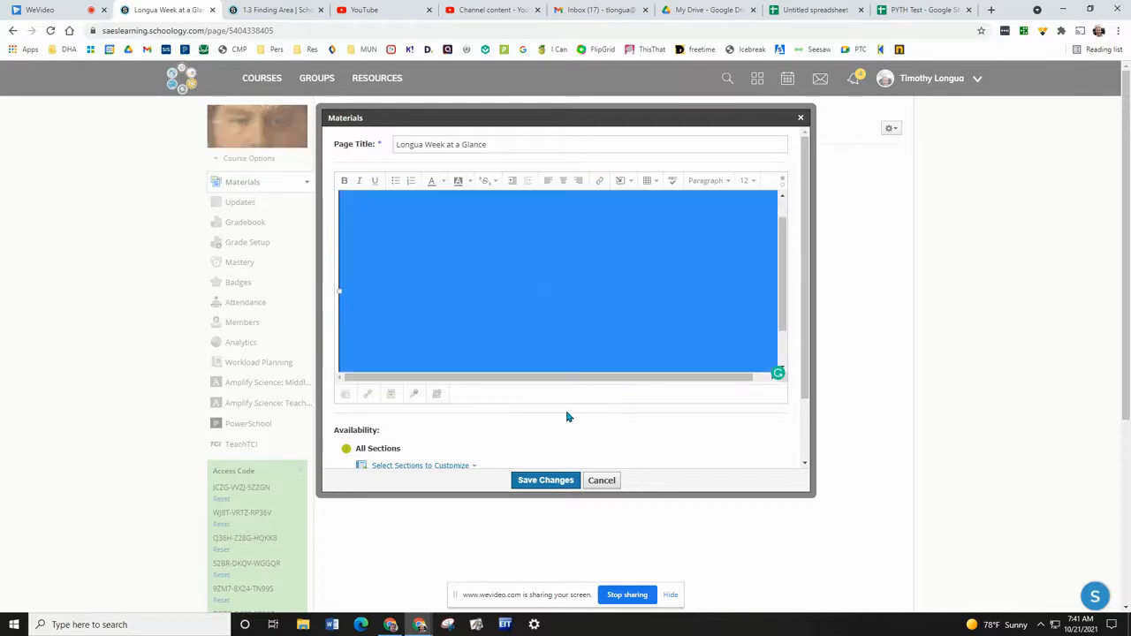
click(555, 480)
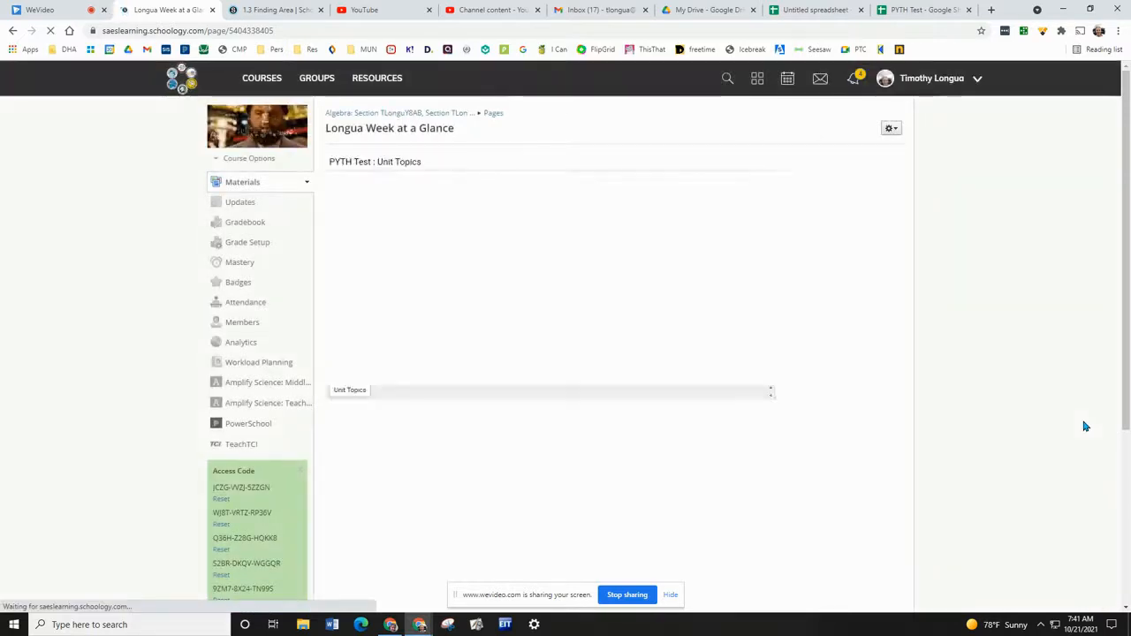
scroll(523, 272, down, 1)
scroll(532, 288, up, 1)
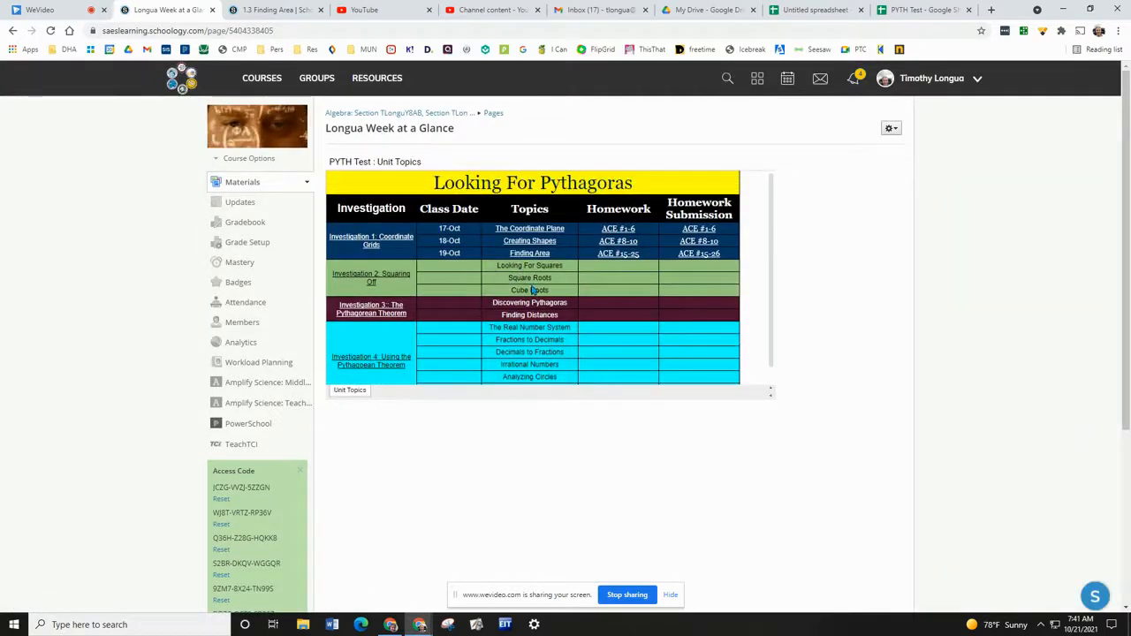
- Edit the Week at a Glance page again, extending the embedded frame's width and height enough to fit the whole unit table, and save the changes
click(890, 128)
click(870, 152)
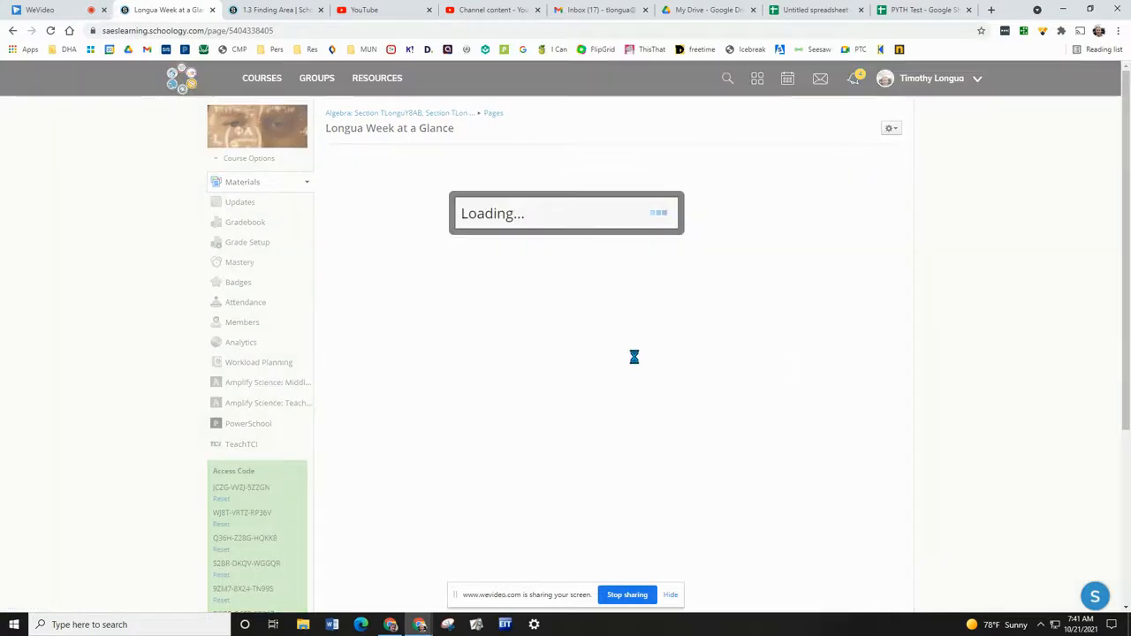
drag(690, 301, 802, 298)
click(707, 244)
drag(776, 244, 818, 247)
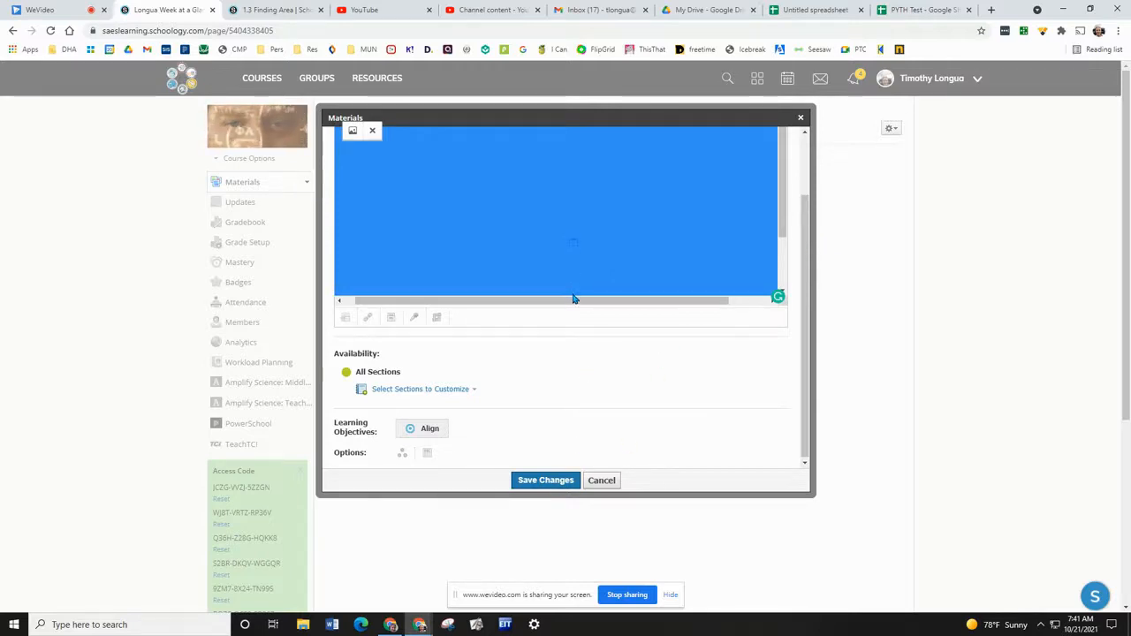
scroll(569, 280, down, 1)
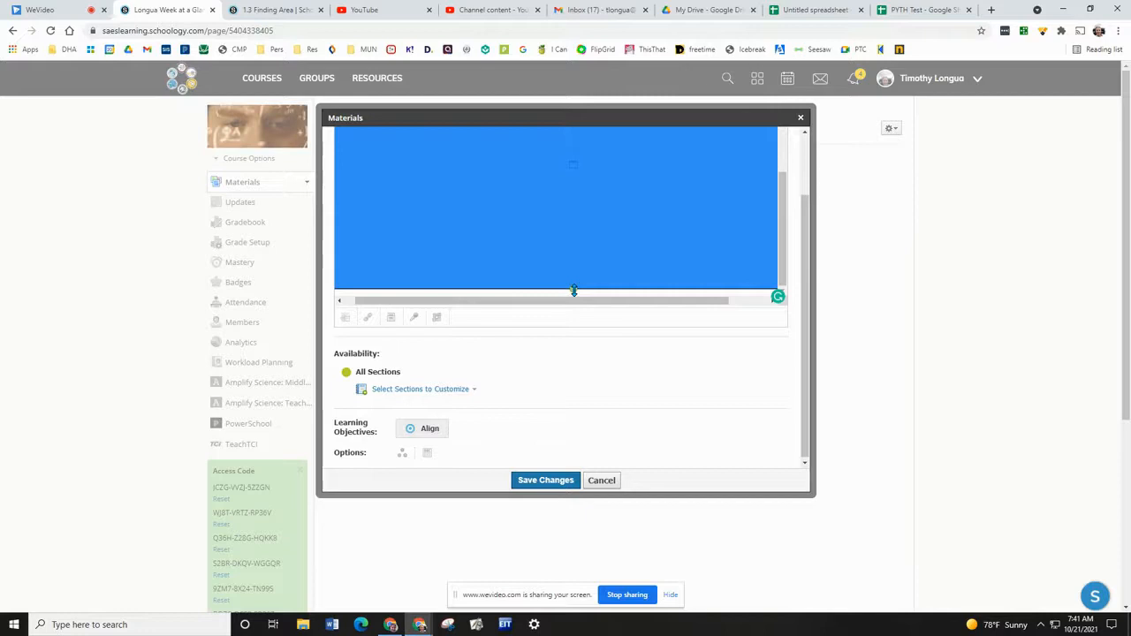
click(545, 482)
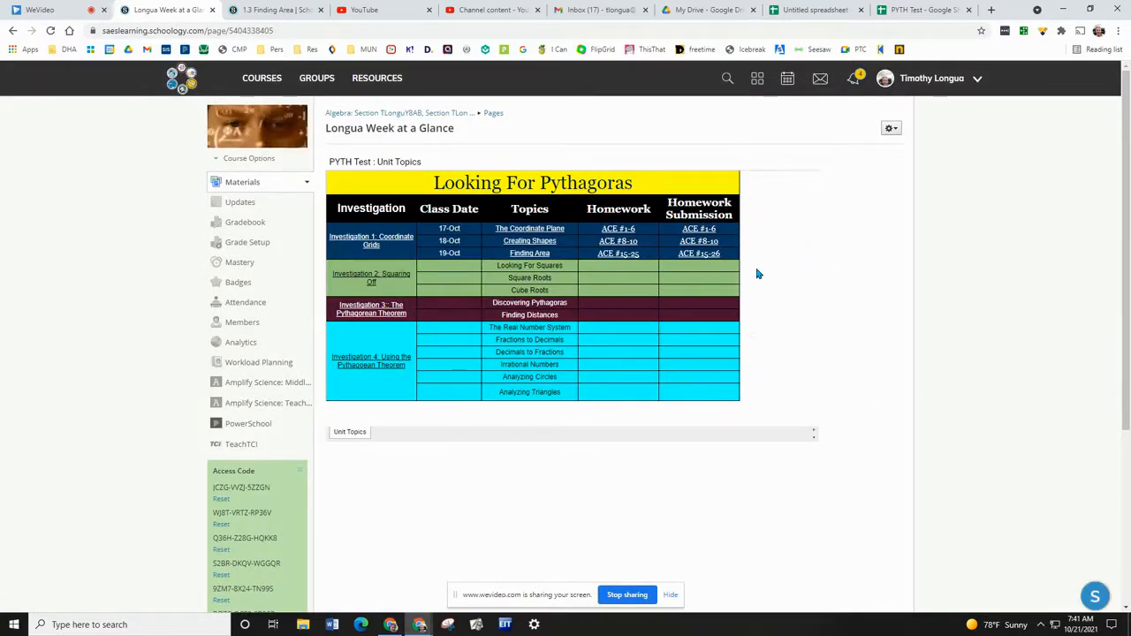
scroll(536, 292, down, 2)
scroll(539, 292, up, 2)
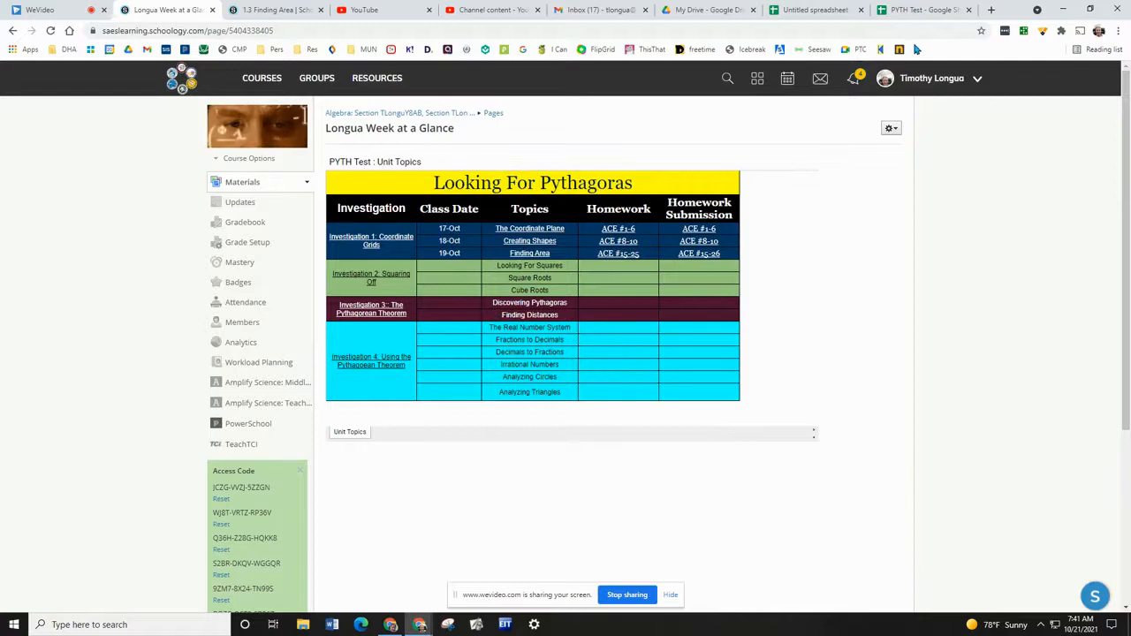
- Switch to the PYTH Test spreadsheet, close its publish-to-web settings, and return to the Week at a Glance page in Schoology
click(919, 9)
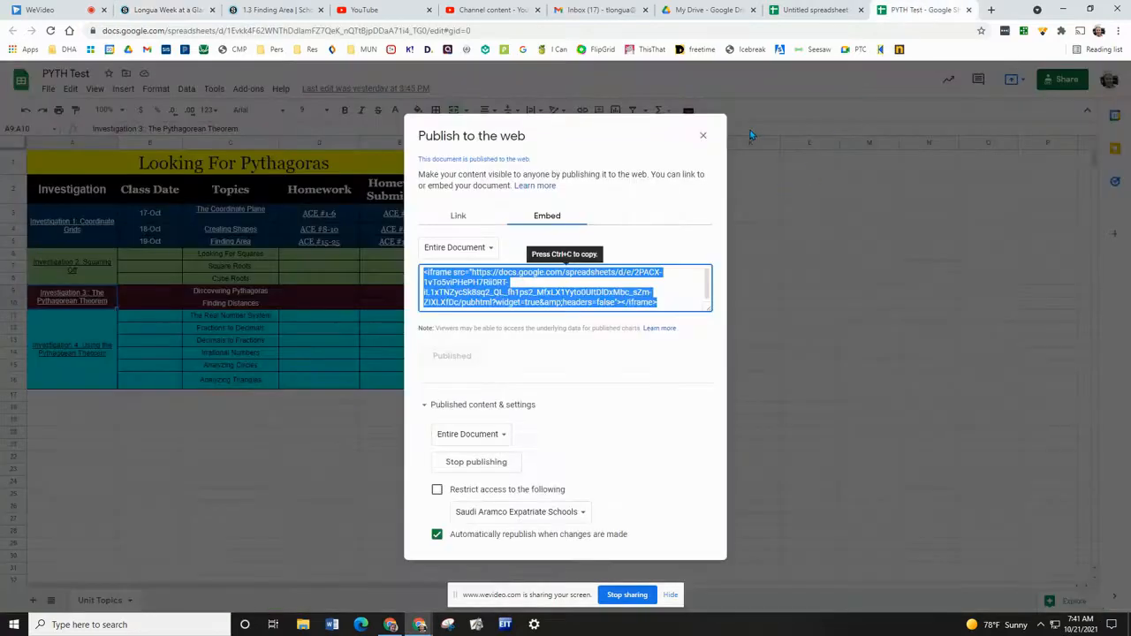
click(699, 133)
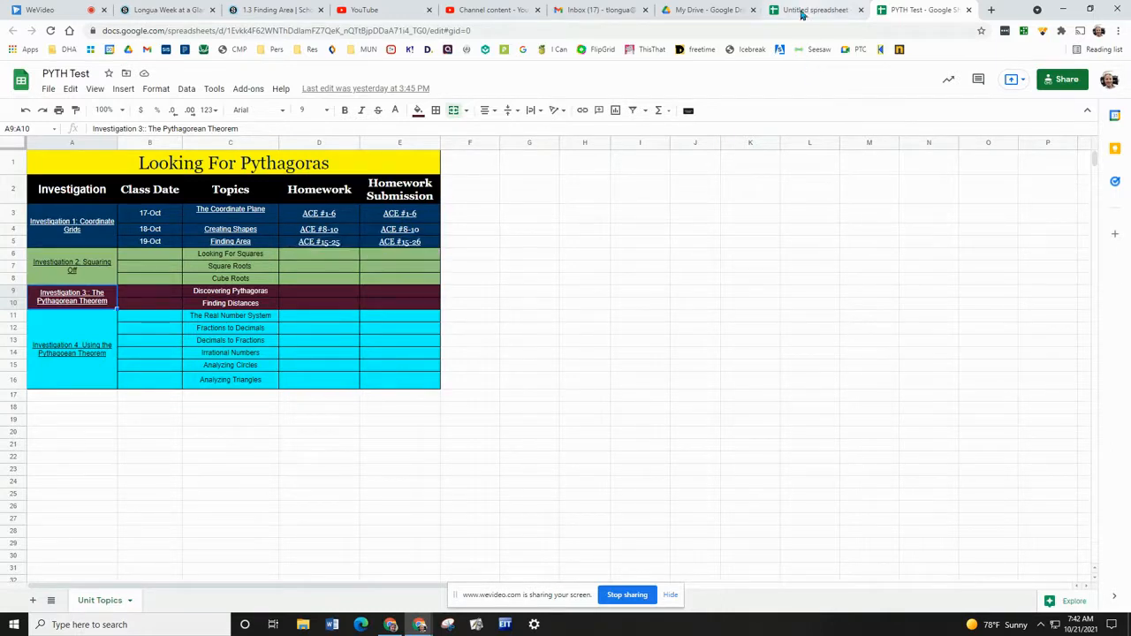
click(145, 10)
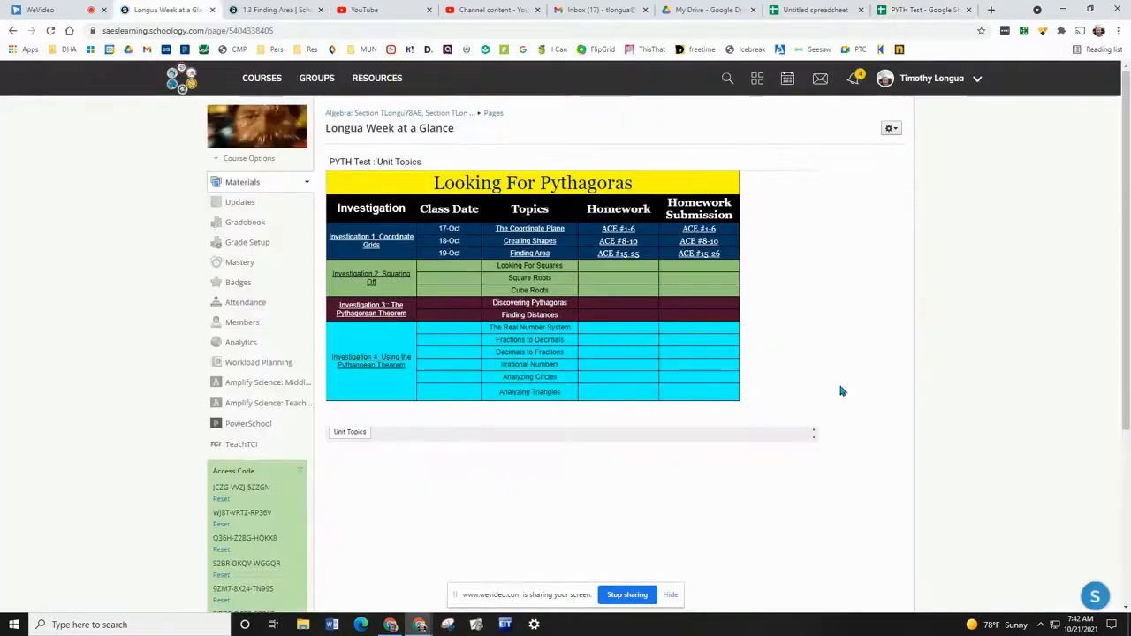